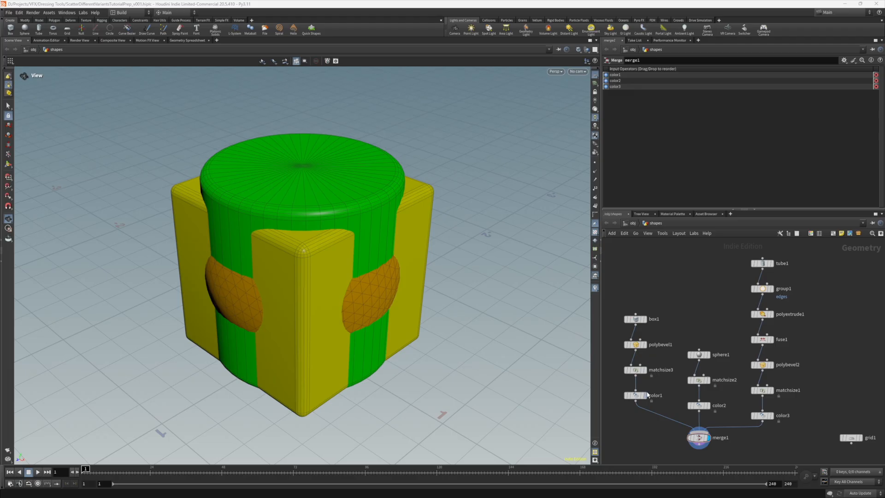
# Display the results of color1, color2 and color3 one at a time, ending with the combined merge1 output
pyautogui.click(647, 383)
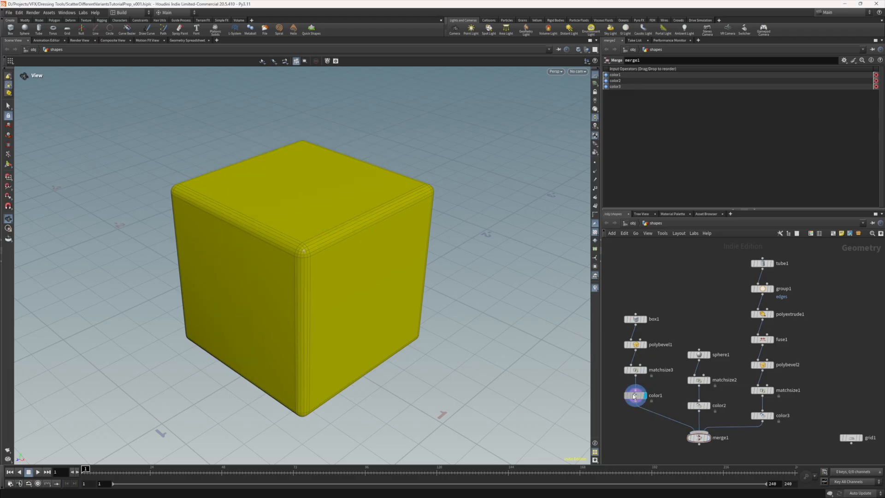
pyautogui.click(636, 394)
pyautogui.click(710, 394)
pyautogui.click(698, 405)
pyautogui.moveTo(773, 420)
pyautogui.click(774, 404)
pyautogui.click(762, 415)
pyautogui.click(711, 426)
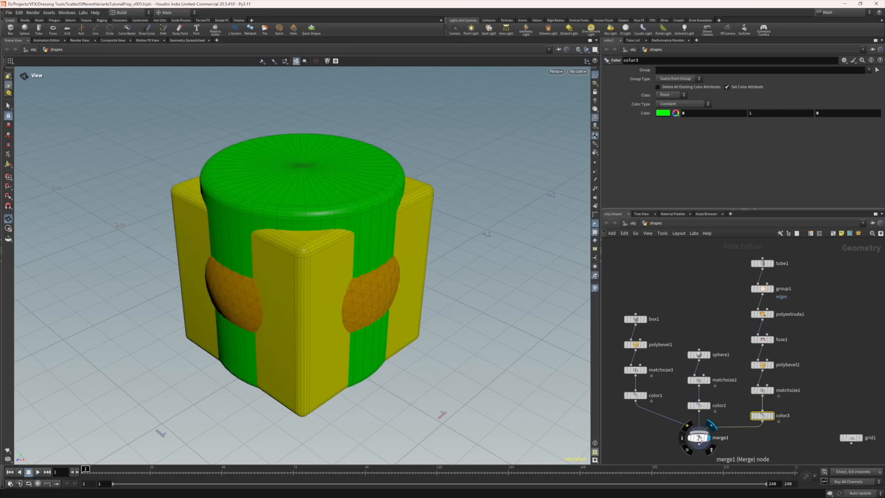
pyautogui.click(699, 436)
# Display the grid1 node and view its whole surface and parameters
pyautogui.scroll(-5, 738, 369)
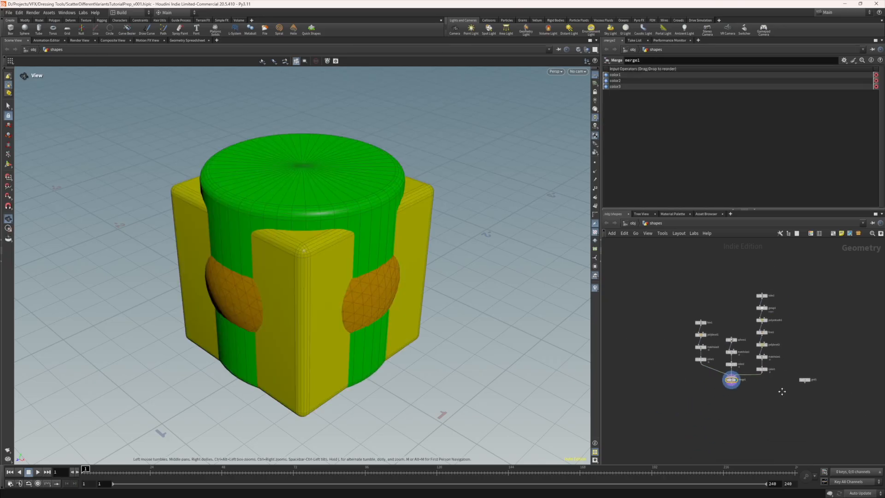
pyautogui.scroll(2, 795, 392)
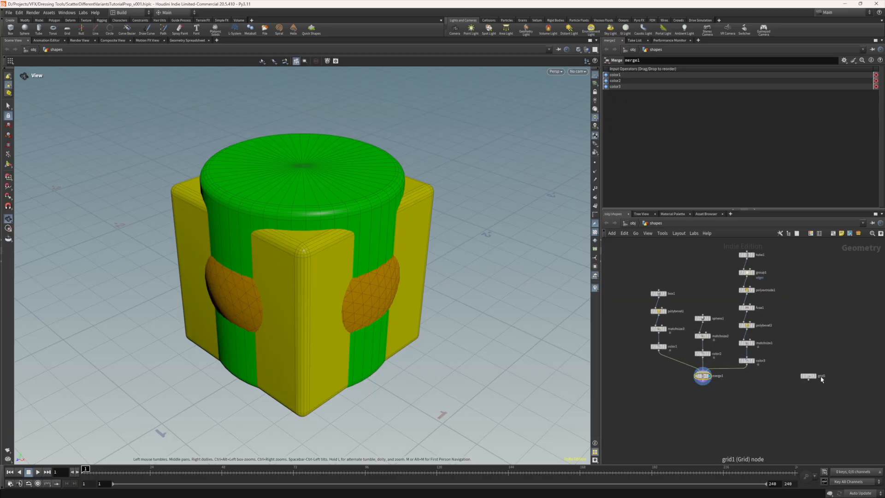
pyautogui.click(816, 376)
pyautogui.click(808, 376)
pyautogui.moveTo(318, 230); pyautogui.dragTo(143, 237, button='right')
pyautogui.moveTo(377, 256); pyautogui.dragTo(361, 241, button='middle')
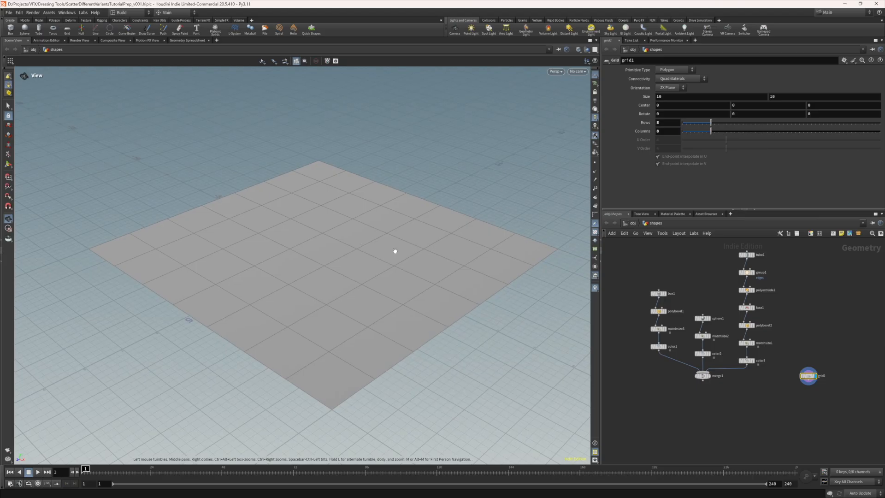
# Add a Copy to Points node with merge1 as the source geometry and grid1 as the target points, and display its result
pyautogui.scroll(2, 737, 400)
pyautogui.press('Tab')
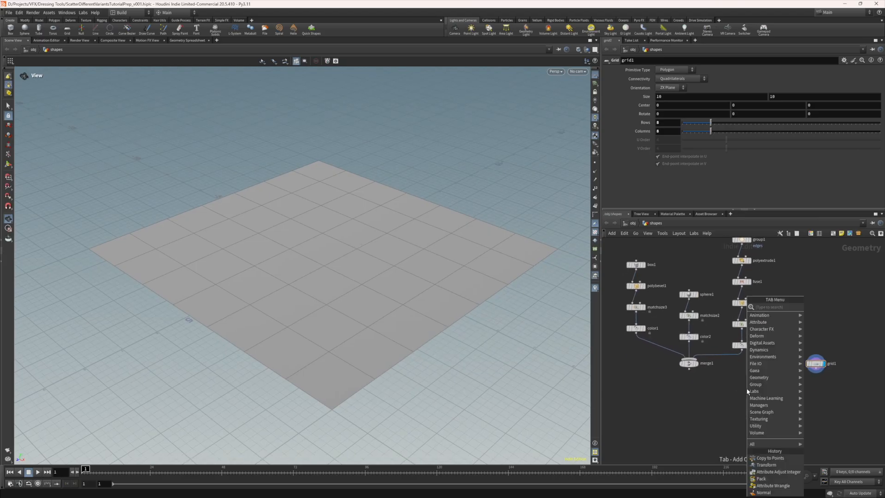
pyautogui.write('copyto')
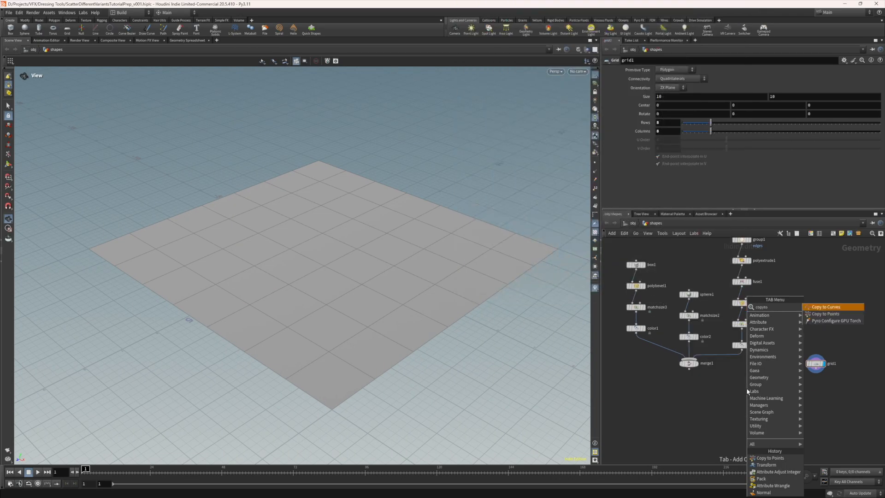
pyautogui.press('Down')
pyautogui.press('Return')
pyautogui.click(747, 390)
pyautogui.moveTo(691, 373); pyautogui.dragTo(742, 389)
pyautogui.moveTo(820, 375); pyautogui.dragTo(754, 413)
pyautogui.press('r')
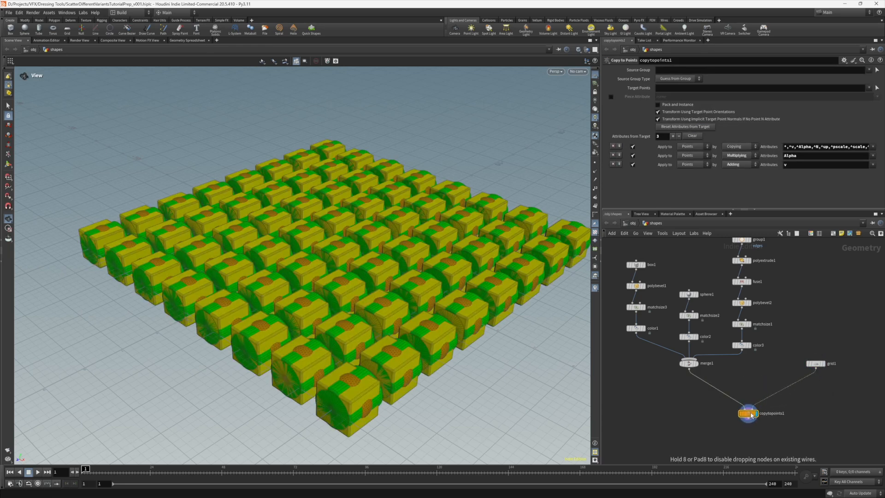
pyautogui.scroll(-2, 341, 269)
pyautogui.moveTo(341, 269); pyautogui.dragTo(353, 282)
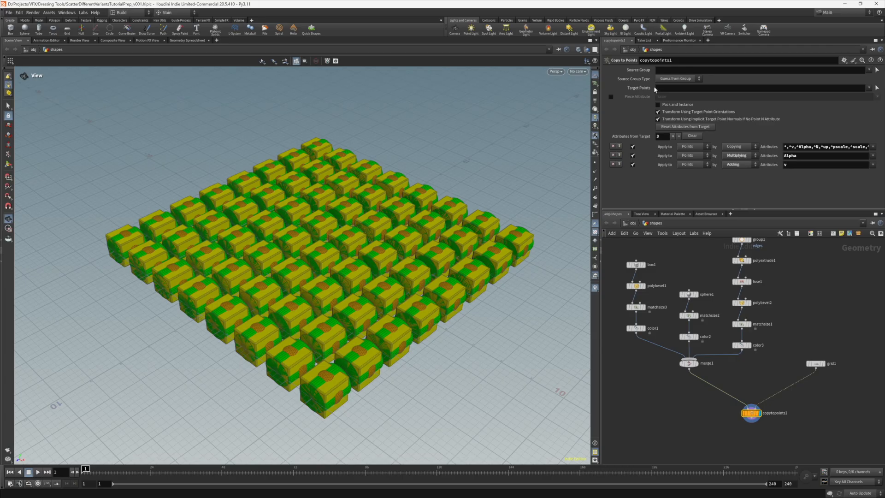
# Enable the piece attribute on copytopoints1, set it to variant, and move the node further below merge1
pyautogui.click(611, 97)
pyautogui.click(678, 96)
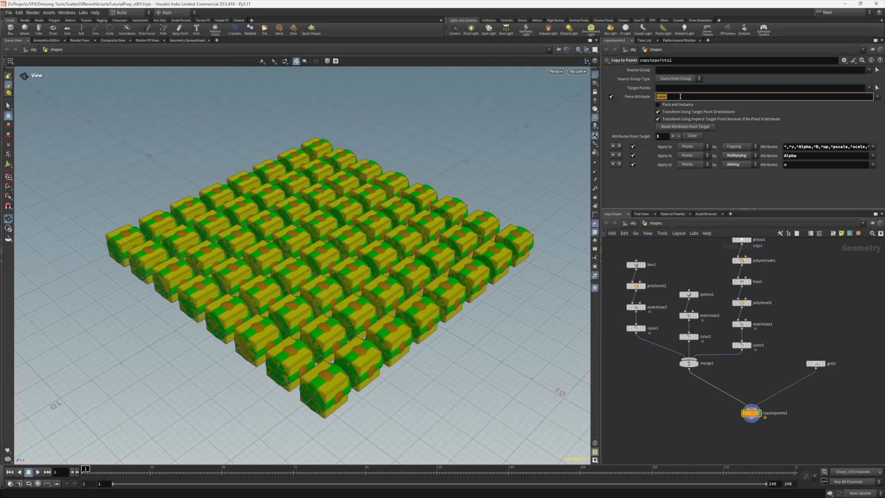
pyautogui.write('variant')
pyautogui.press('Return')
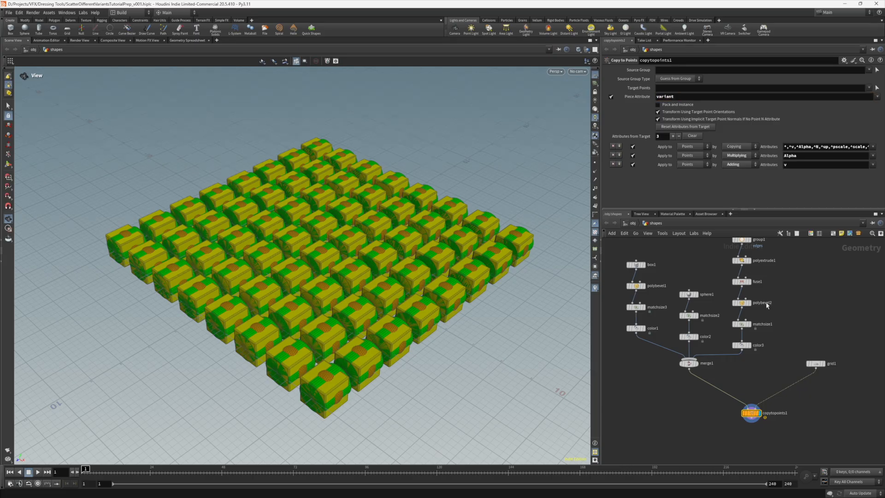
pyautogui.moveTo(756, 401); pyautogui.dragTo(763, 361, button='middle')
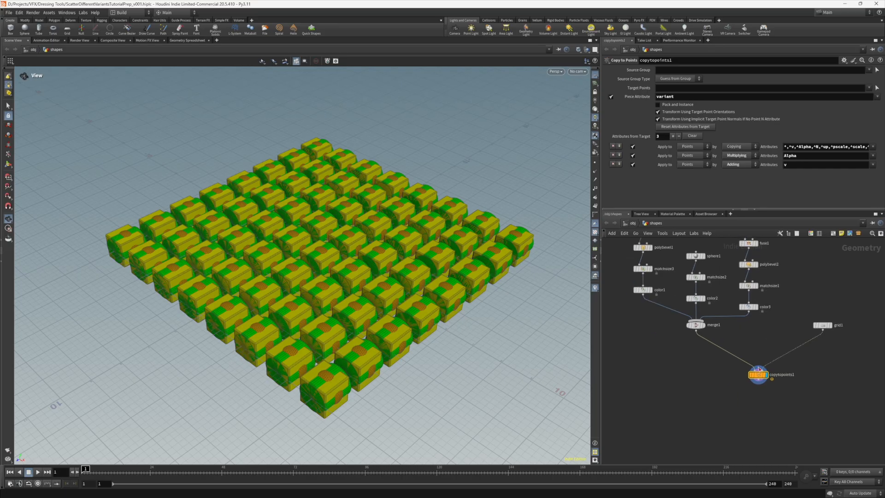
pyautogui.scroll(1, 757, 363)
pyautogui.moveTo(759, 375); pyautogui.dragTo(757, 402)
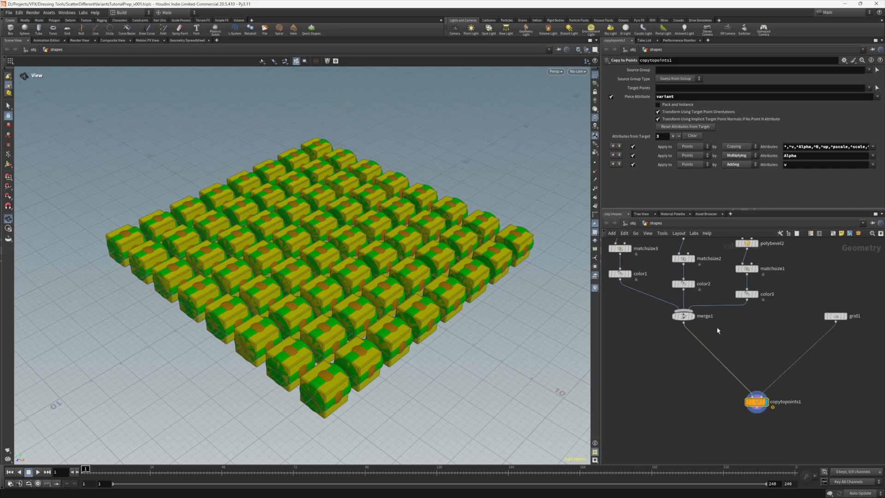
# Inspect the geometry information of the merge1 node
pyautogui.moveTo(715, 322); pyautogui.dragTo(736, 333, button='middle')
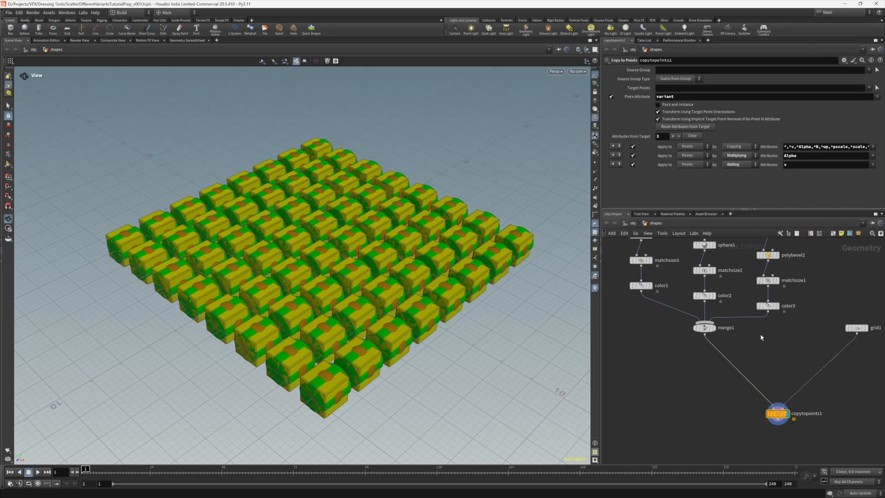
pyautogui.middleClick(706, 329)
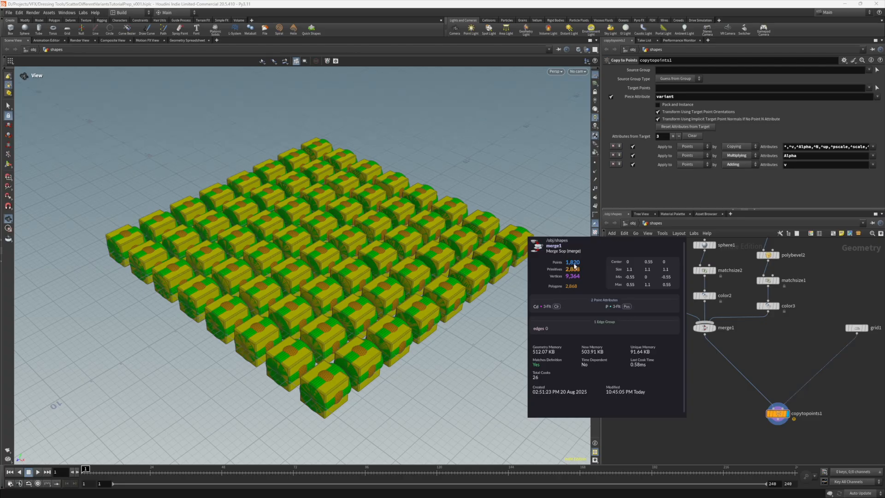
pyautogui.moveTo(745, 347); pyautogui.dragTo(750, 338, button='middle')
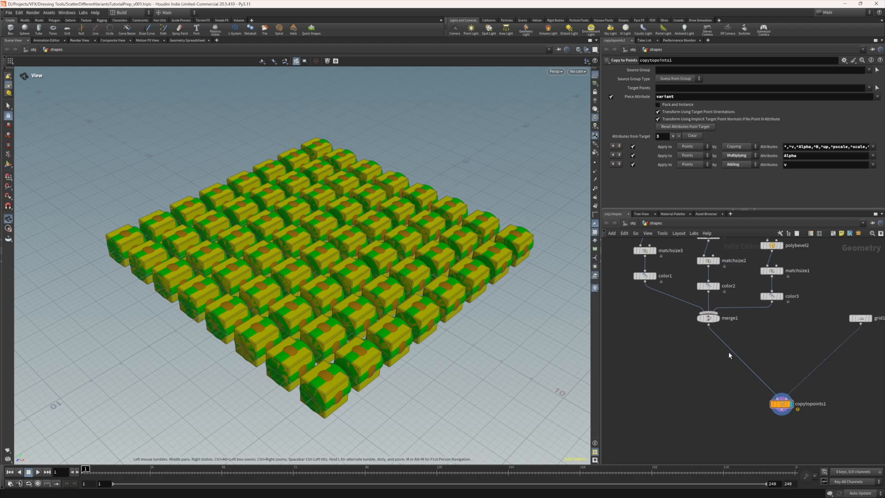
pyautogui.moveTo(710, 320)
pyautogui.moveTo(645, 278)
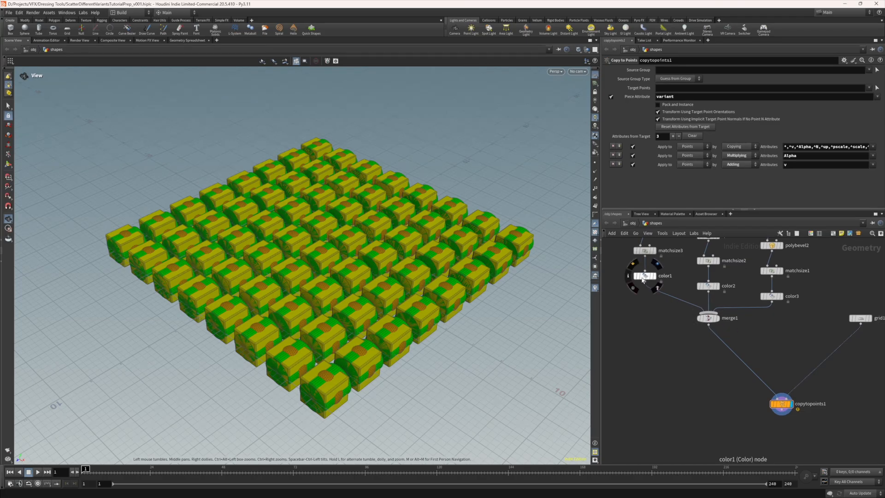
# Insert a Pack node between each of the three color nodes and merge1, and check merge1's geometry information
pyautogui.moveTo(740, 333); pyautogui.dragTo(738, 329, button='middle')
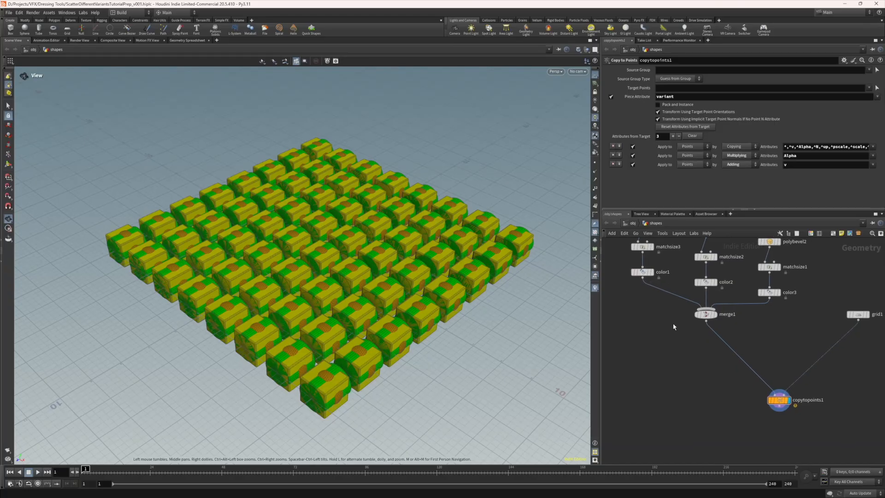
pyautogui.press('Tab')
pyautogui.write('pack')
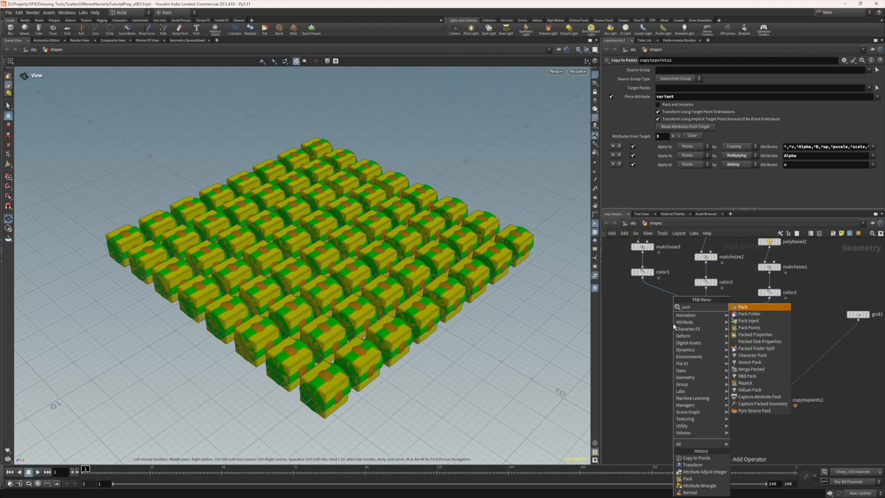
pyautogui.press('Return')
pyautogui.click(673, 326)
pyautogui.moveTo(672, 322); pyautogui.dragTo(747, 315)
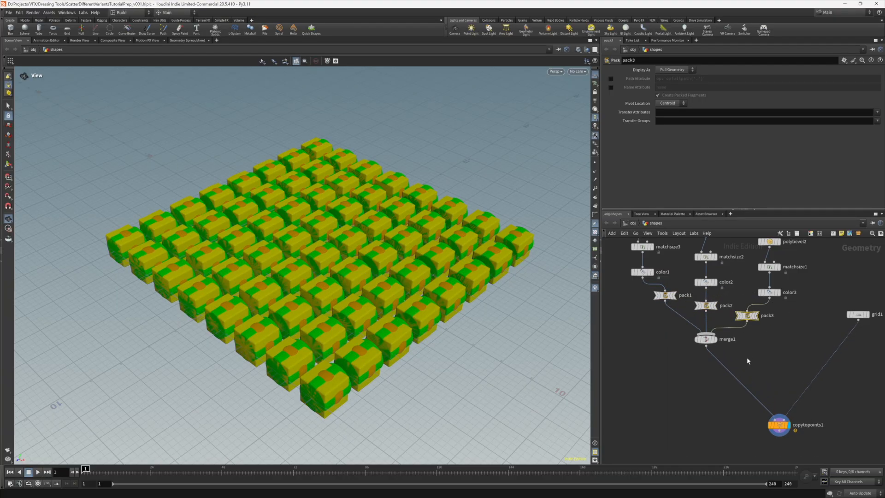
pyautogui.middleClick(706, 340)
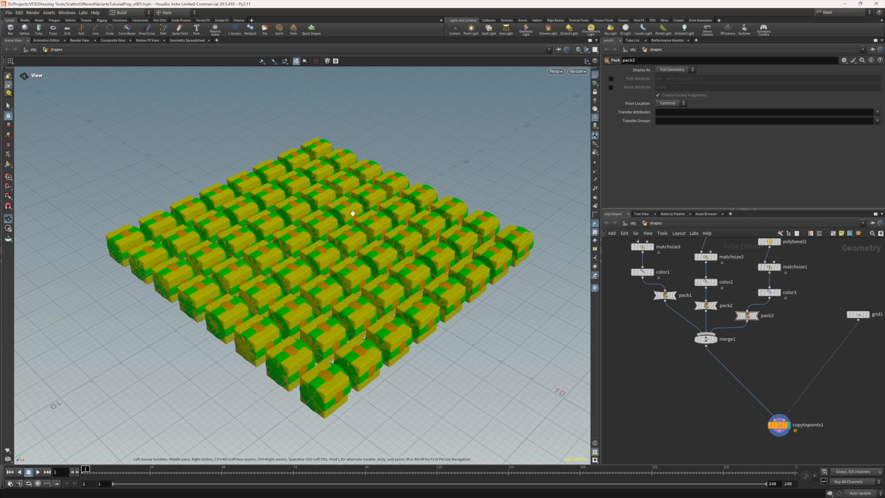
pyautogui.moveTo(757, 339); pyautogui.dragTo(747, 339, button='middle')
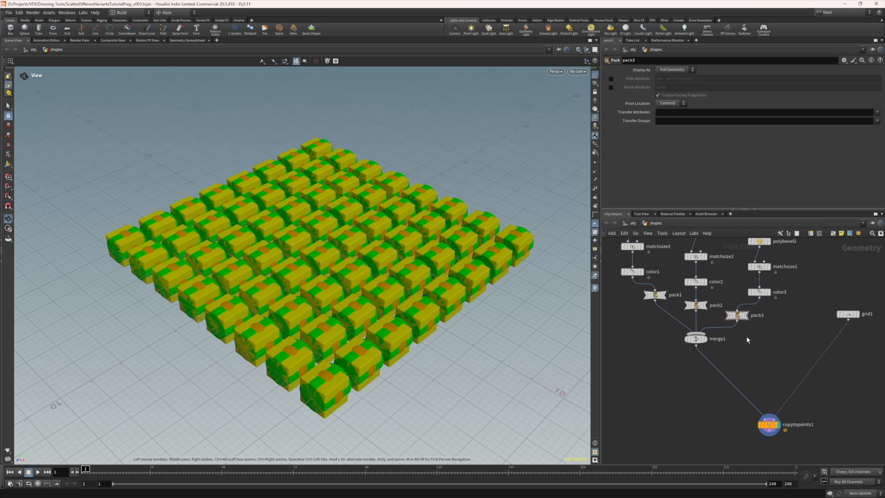
# Lay out the node network automatically and move copytopoints1 lower to make room below merge1
pyautogui.press('l')
pyautogui.moveTo(740, 337); pyautogui.dragTo(743, 336, button='middle')
pyautogui.moveTo(756, 372); pyautogui.dragTo(760, 421)
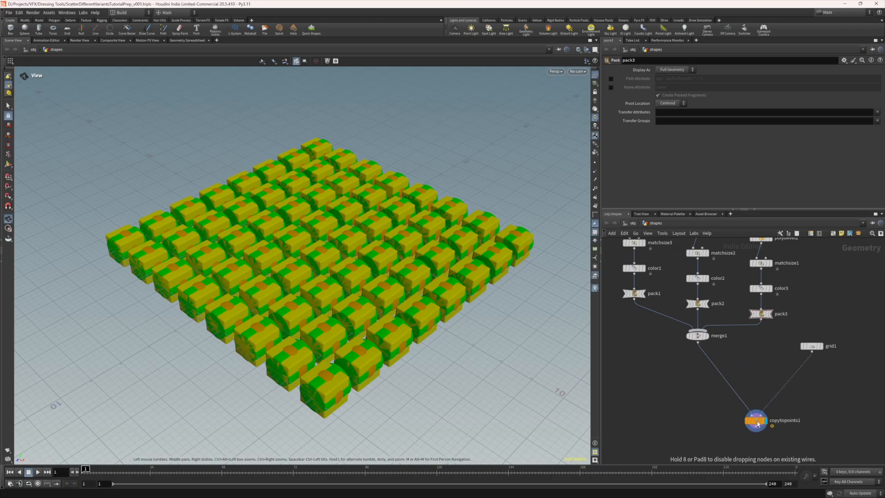
# Insert an Attribute Wrangle node between merge1 and copytopoints1
pyautogui.moveTo(746, 359); pyautogui.dragTo(746, 344, button='middle')
pyautogui.press('Tab')
pyautogui.write('wran')
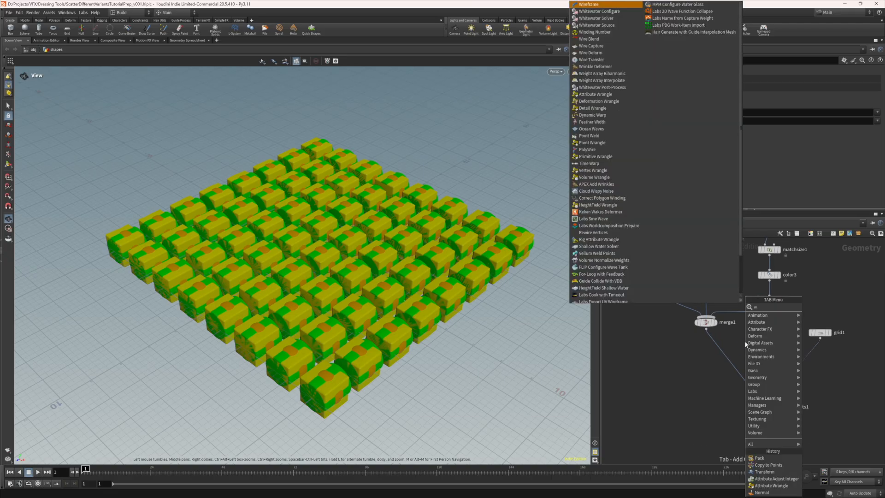
pyautogui.press('Return')
pyautogui.click(745, 344)
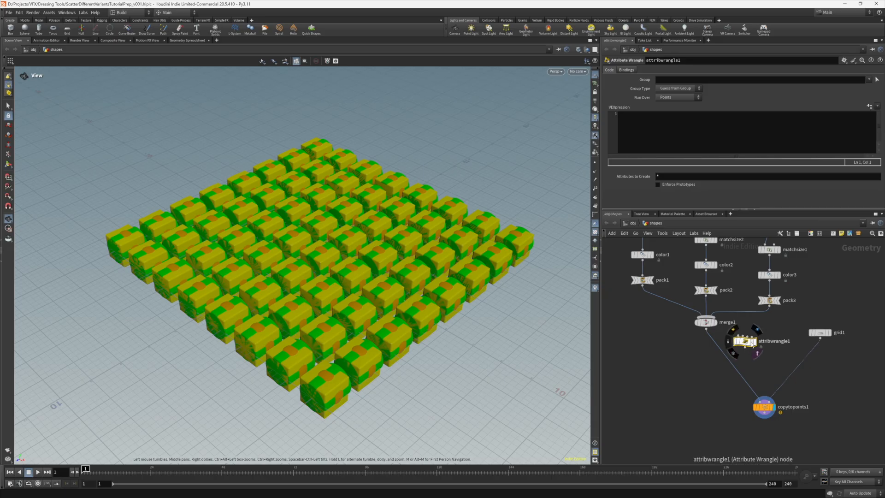
pyautogui.moveTo(747, 343); pyautogui.dragTo(704, 358)
# Enter the VEX expression i@variant = i@ptnum; in attribwrangle1
pyautogui.click(659, 126)
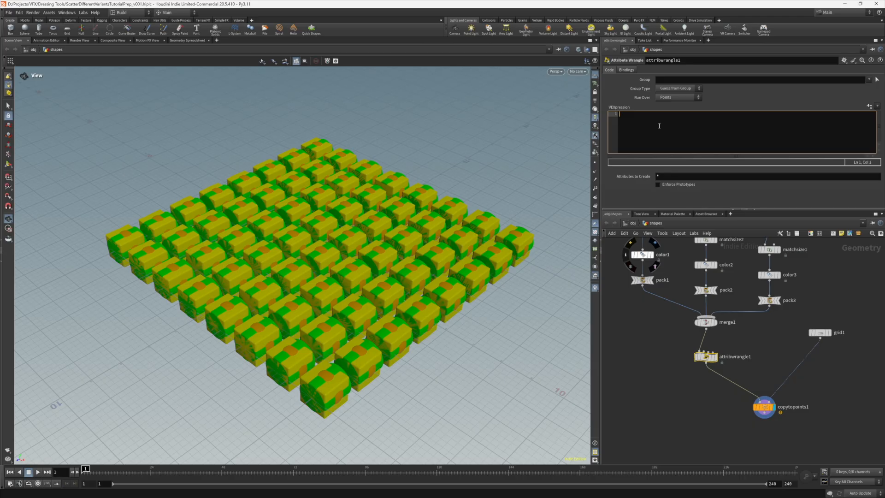
pyautogui.write('i@')
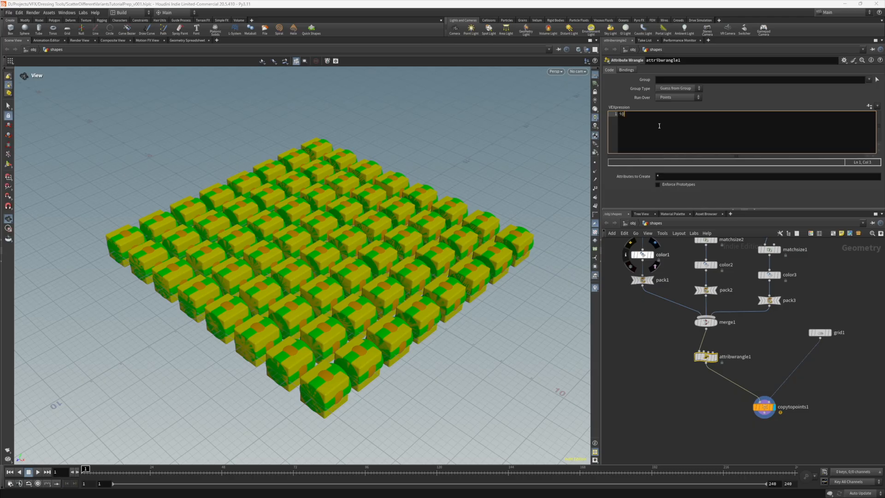
pyautogui.write('variant')
pyautogui.write('= i@ptnum;')
# Display attribwrangle1 and check the variant values of its points in the geometry spreadsheet, returning to the scene view
pyautogui.click(712, 357)
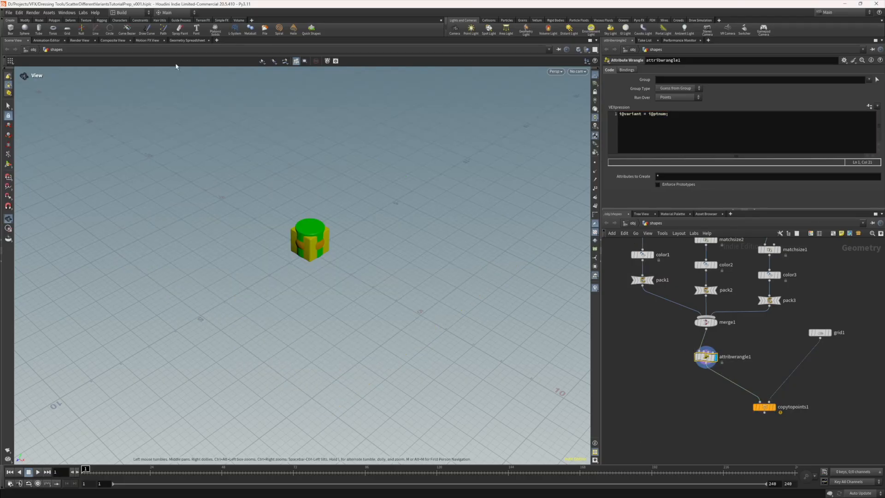
pyautogui.click(183, 40)
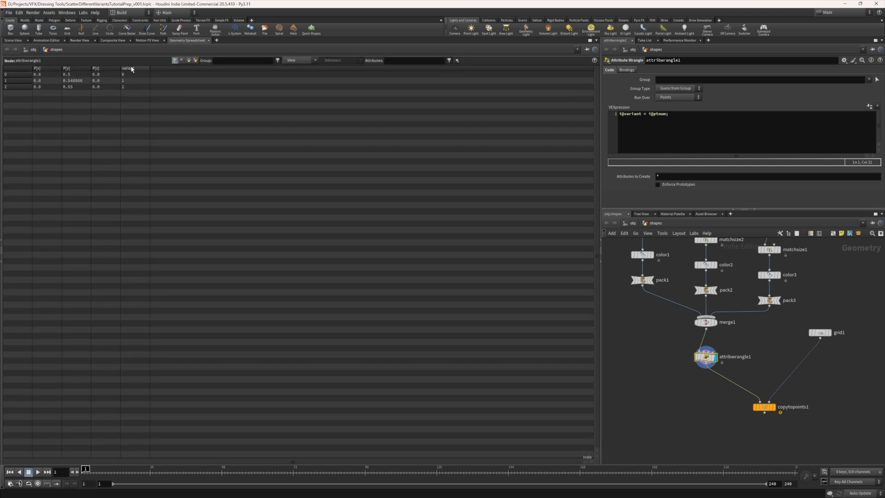
pyautogui.click(12, 41)
# Display the copytopoints1 result and show the node's parameters
pyautogui.moveTo(743, 395); pyautogui.dragTo(715, 363, button='middle')
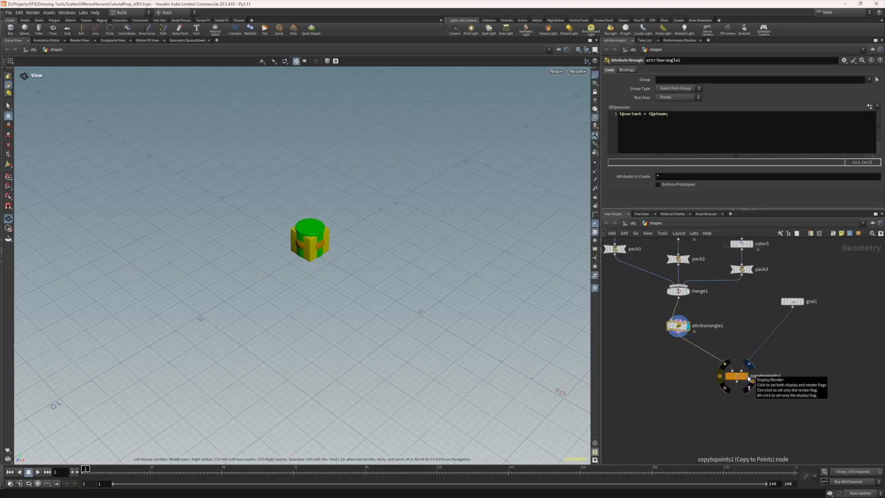
pyautogui.click(748, 379)
pyautogui.click(736, 376)
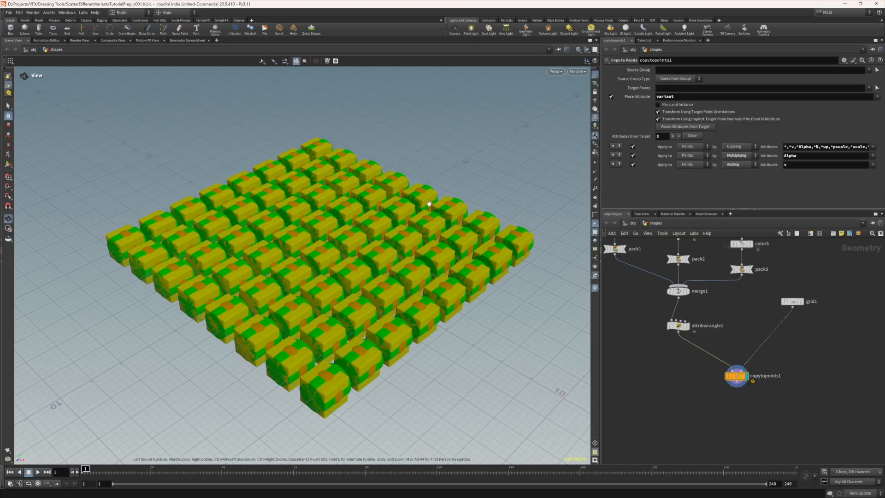
# Insert an Attribute Adjust Integer node between grid1 and copytopoints1, with variant as its attribute name
pyautogui.moveTo(792, 303)
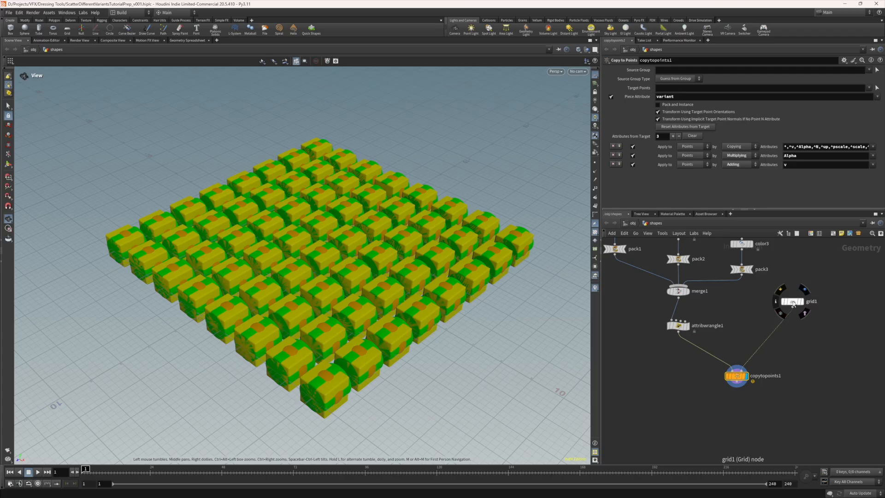
pyautogui.click(793, 302)
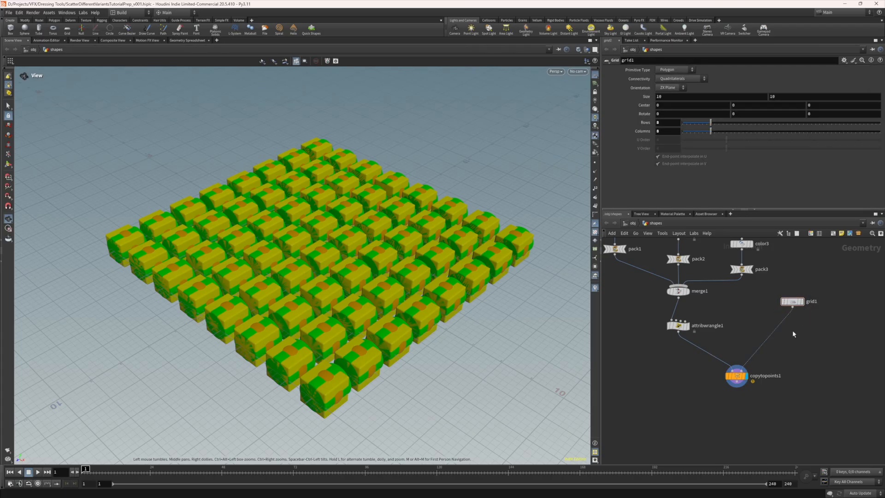
pyautogui.press('Tab')
pyautogui.write('attriadj')
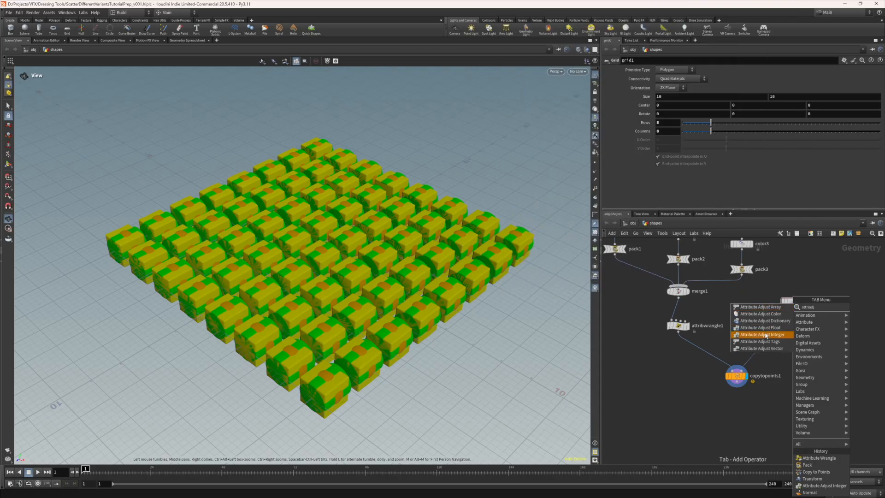
pyautogui.click(773, 335)
pyautogui.click(791, 330)
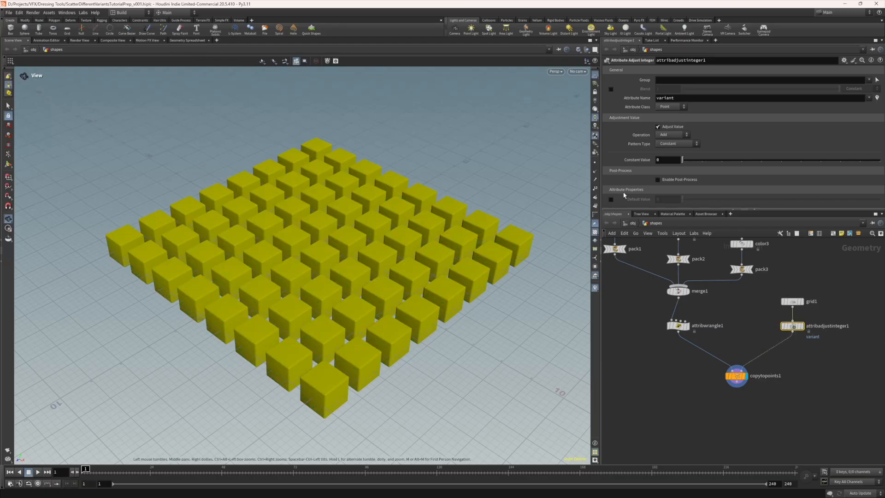
# Show the geometry spreadsheet and set attribadjustinteger1's pattern type to Random with a maximum value of 2
pyautogui.moveTo(676, 210); pyautogui.dragTo(676, 261)
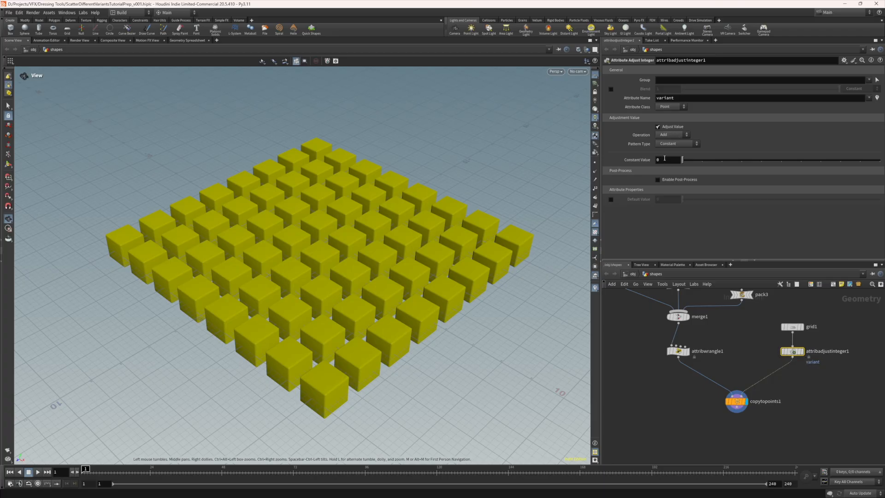
pyautogui.click(185, 40)
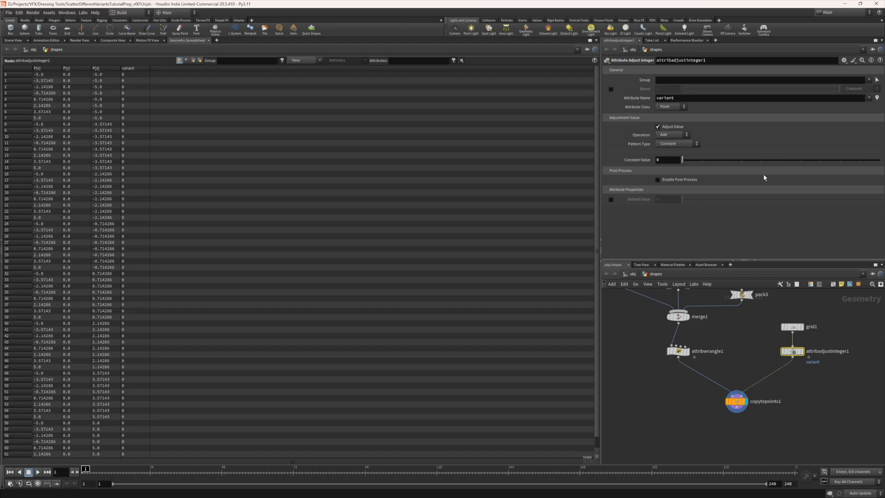
pyautogui.click(681, 145)
pyautogui.click(671, 159)
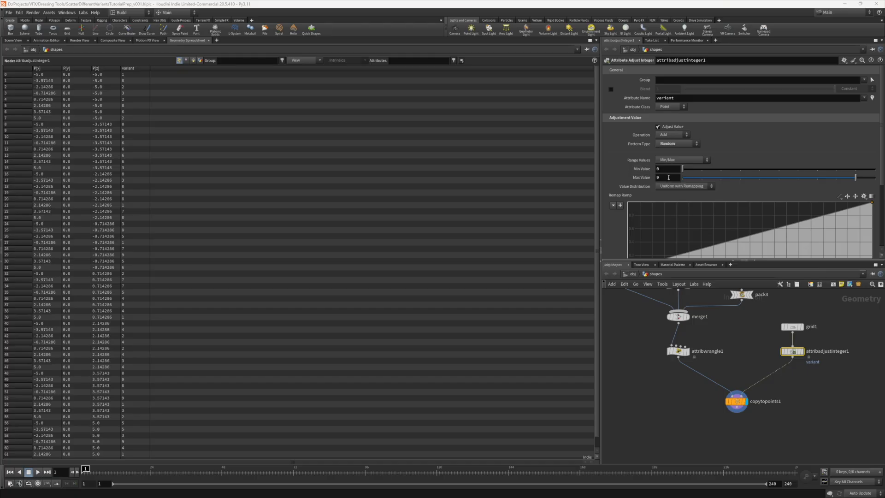
pyautogui.moveTo(668, 177); pyautogui.dragTo(629, 178)
pyautogui.write('2')
pyautogui.press('Return')
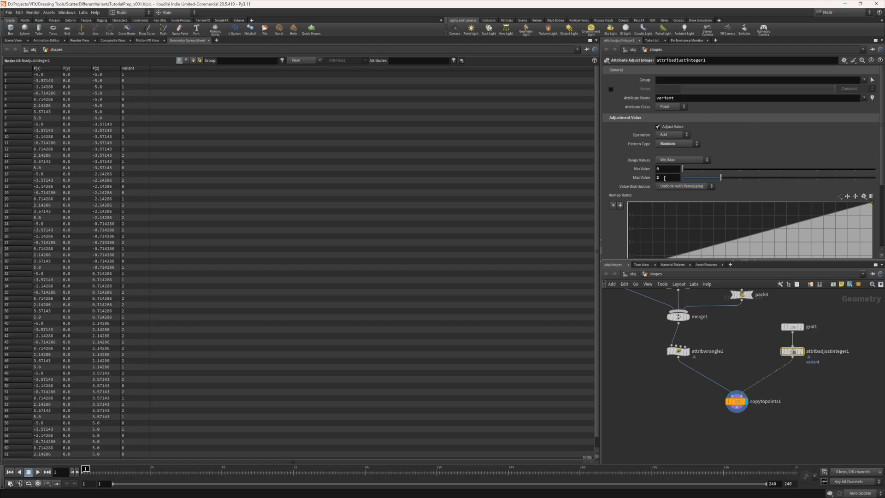
# Compare the variant values of attribwrangle1 and copytopoints1 in the geometry spreadsheet, leaving copytopoints1 displayed
pyautogui.click(699, 361)
pyautogui.click(688, 352)
pyautogui.click(679, 352)
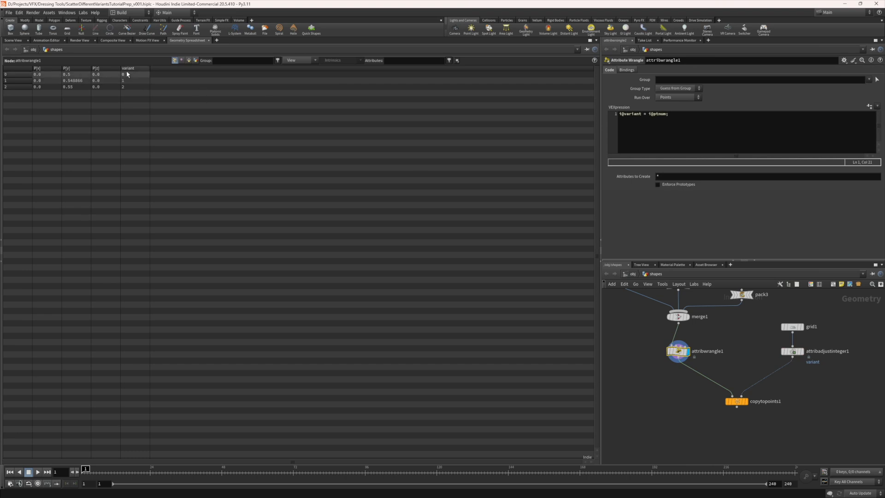
pyautogui.moveTo(747, 406)
pyautogui.click(746, 402)
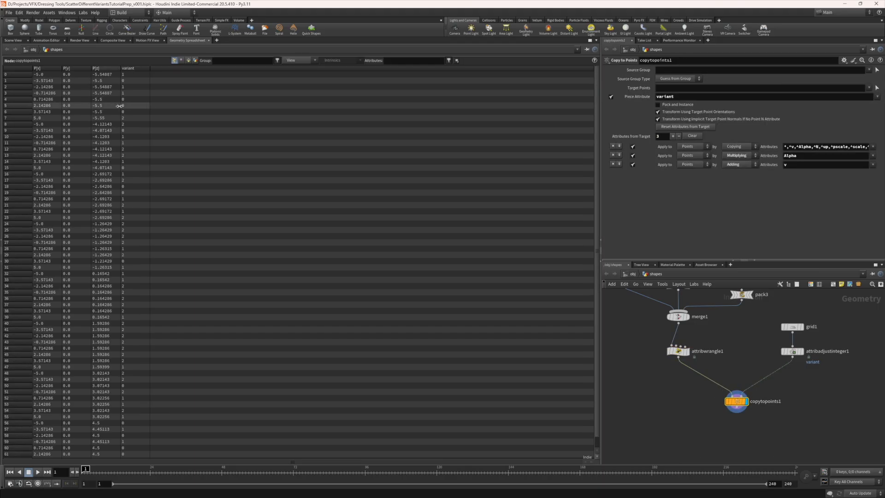
# Return to the scene view and inspect the shapes copied onto the grid from several angles
pyautogui.click(13, 40)
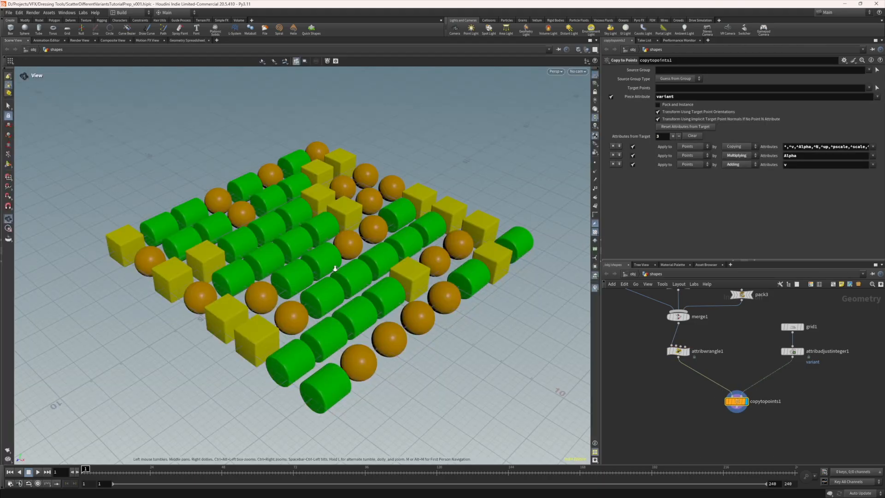
pyautogui.scroll(-3, 334, 269)
pyautogui.moveTo(358, 281); pyautogui.dragTo(315, 284)
pyautogui.moveTo(258, 284); pyautogui.dragTo(353, 287)
pyautogui.moveTo(353, 288); pyautogui.dragTo(395, 286, button='right')
pyautogui.moveTo(395, 286); pyautogui.dragTo(368, 272, button='middle')
pyautogui.scroll(-3, 826, 420)
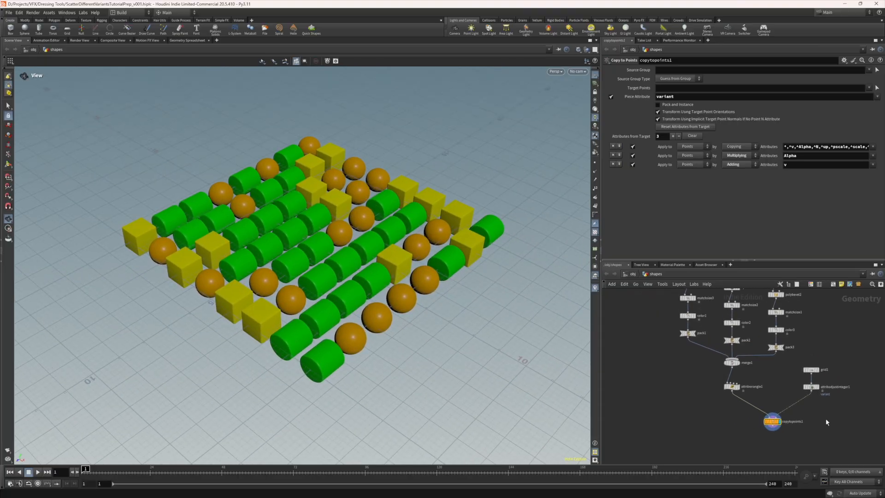
# Cut the connection between pack3 and merge1 to remove the tube variant from the source shapes
pyautogui.moveTo(785, 378); pyautogui.dragTo(782, 392, button='middle')
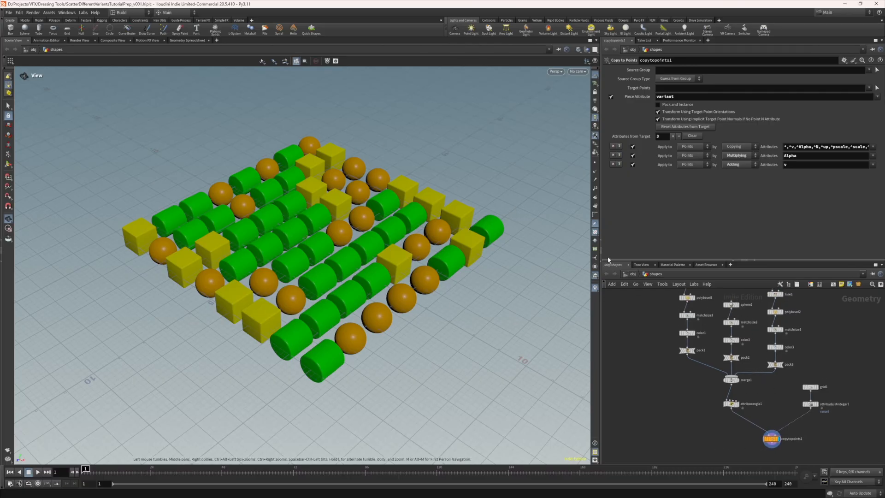
pyautogui.press('y')
pyautogui.moveTo(756, 359); pyautogui.dragTo(767, 380)
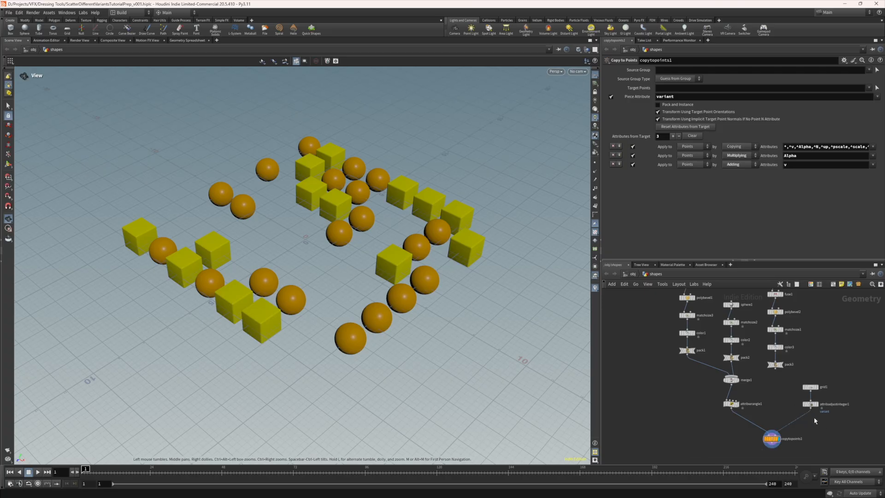
# Try a maximum value of 1 in attribadjustinteger1, then restore it to 2
pyautogui.click(810, 404)
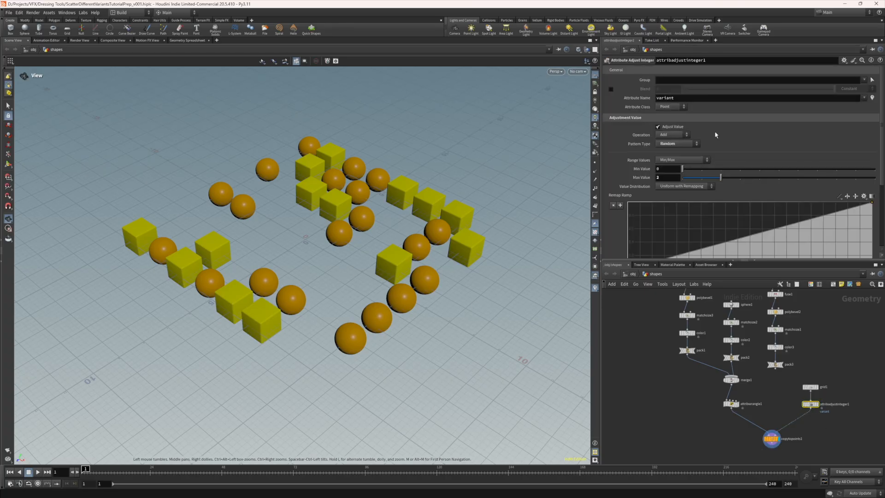
pyautogui.moveTo(721, 177); pyautogui.dragTo(711, 181)
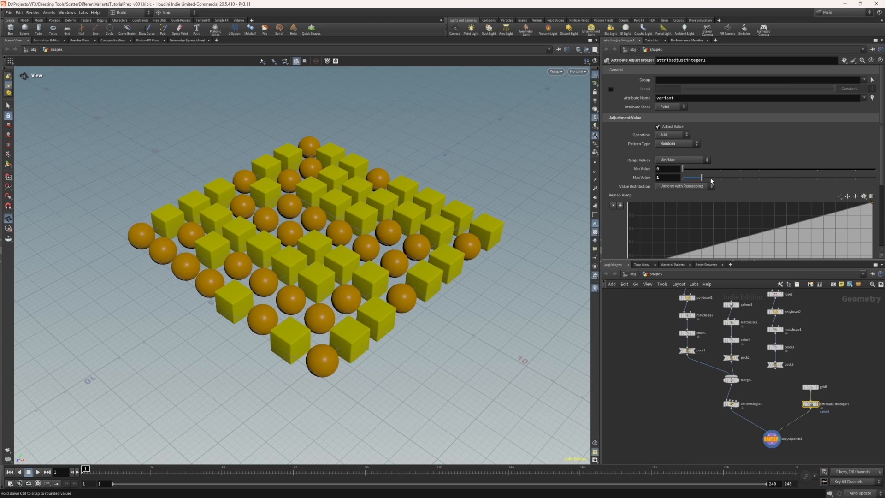
pyautogui.moveTo(703, 178); pyautogui.dragTo(716, 178)
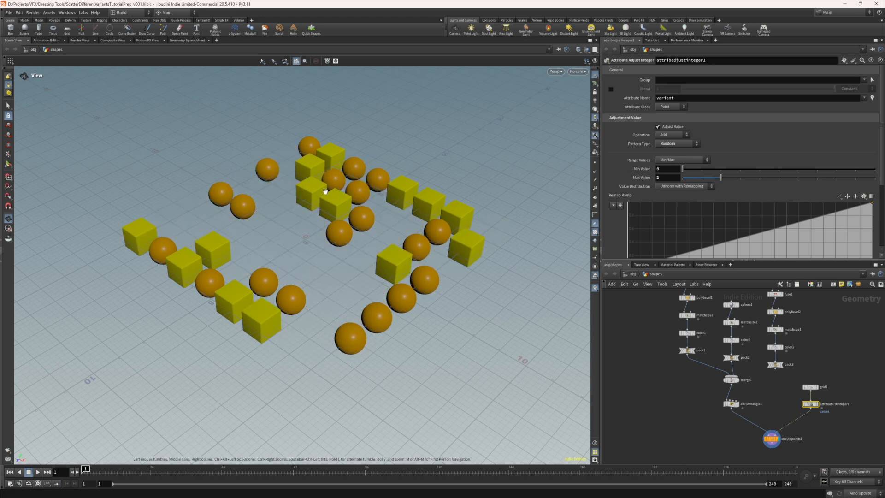
# Set attribadjustinteger1's Max Value to the expression npoints('../attribwrangle1/') - 1 and show its evaluated value
pyautogui.scroll(1, 785, 384)
pyautogui.moveTo(778, 409); pyautogui.dragTo(766, 381, button='middle')
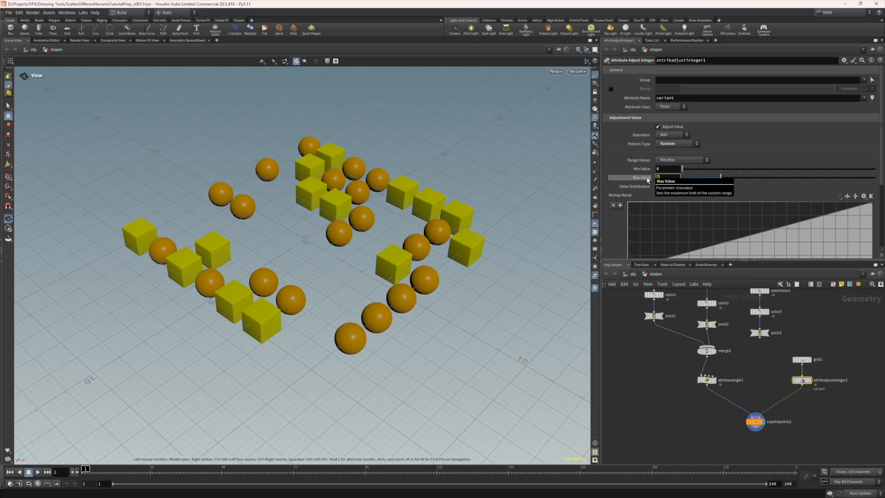
pyautogui.write('npoints(')
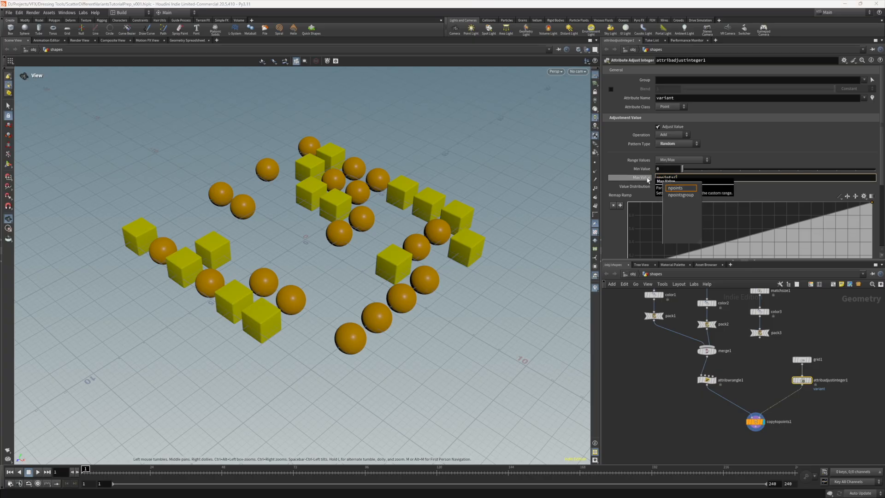
pyautogui.press('Return')
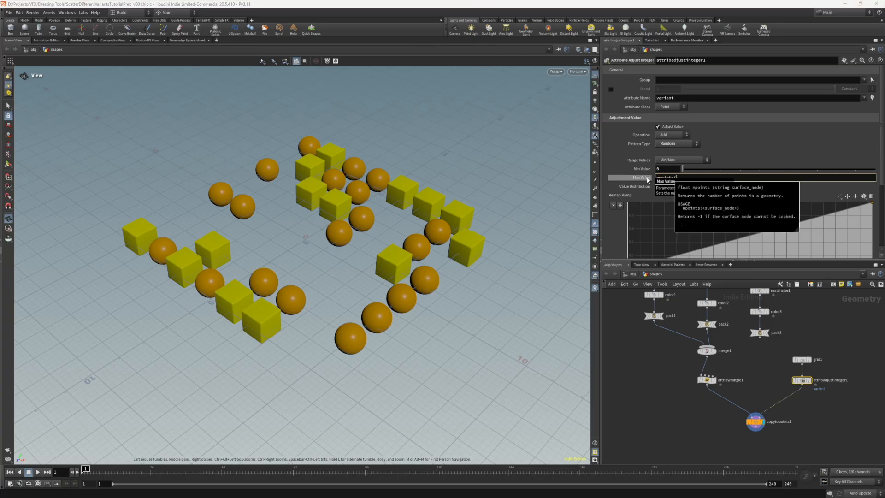
pyautogui.click(664, 177)
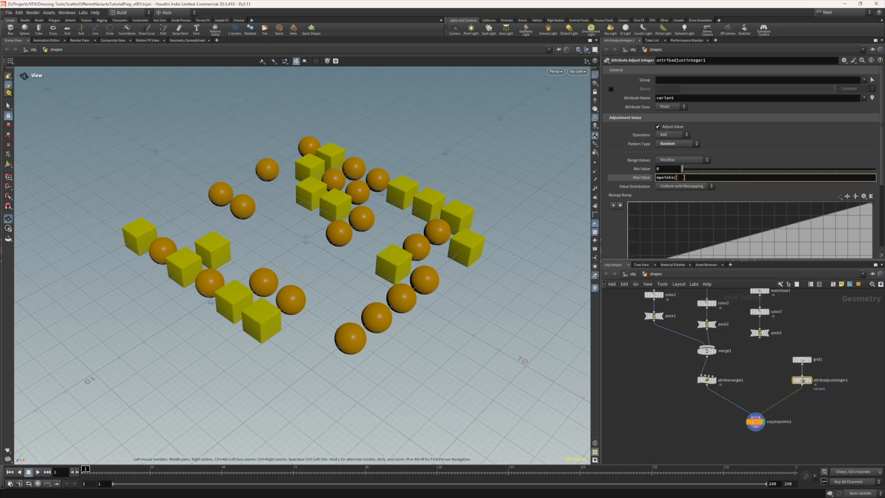
pyautogui.write("'../")
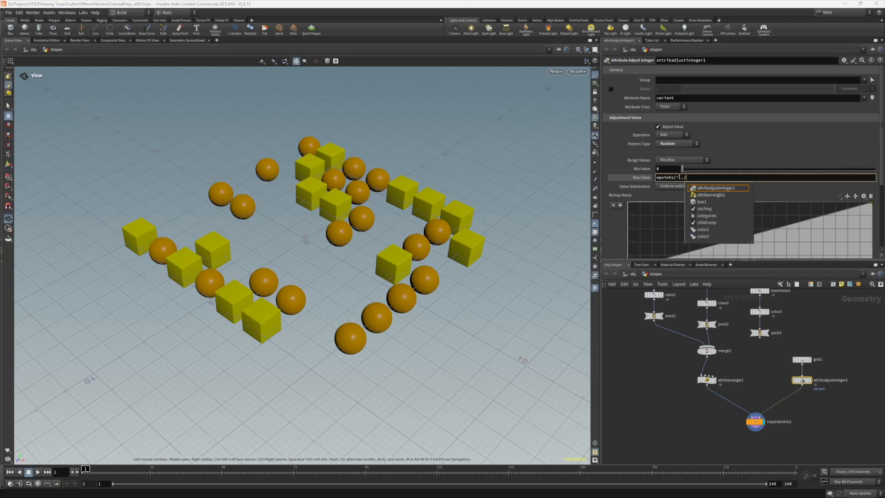
pyautogui.click(703, 195)
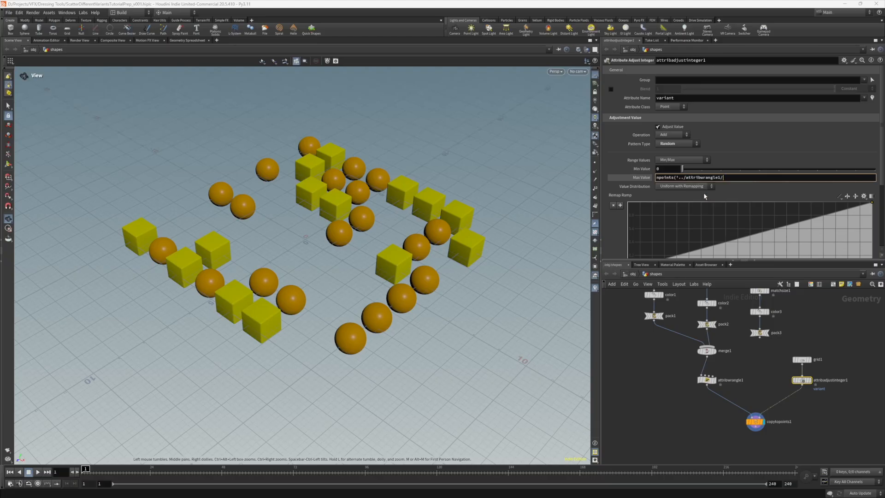
pyautogui.write("'")
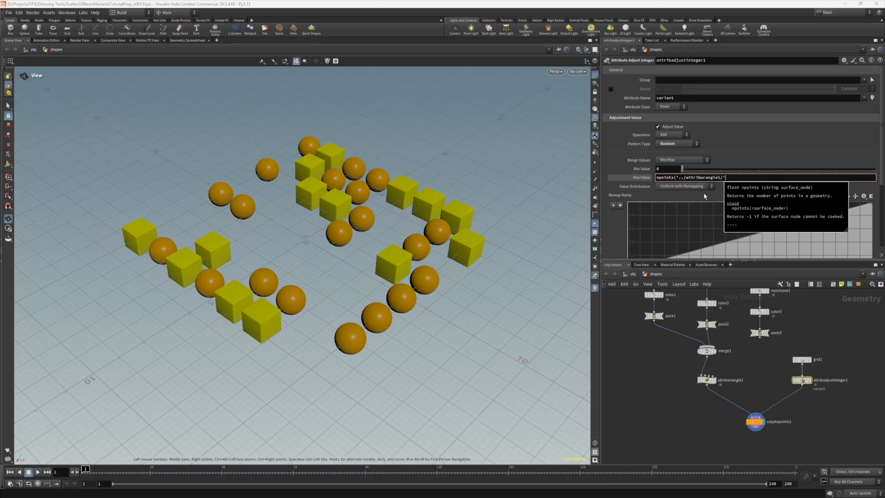
pyautogui.write(')')
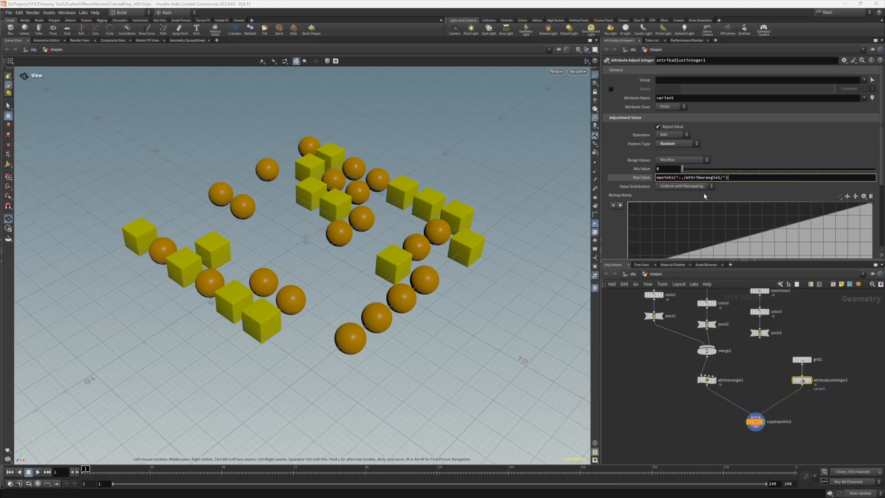
pyautogui.write(' - 1')
pyautogui.press('Return')
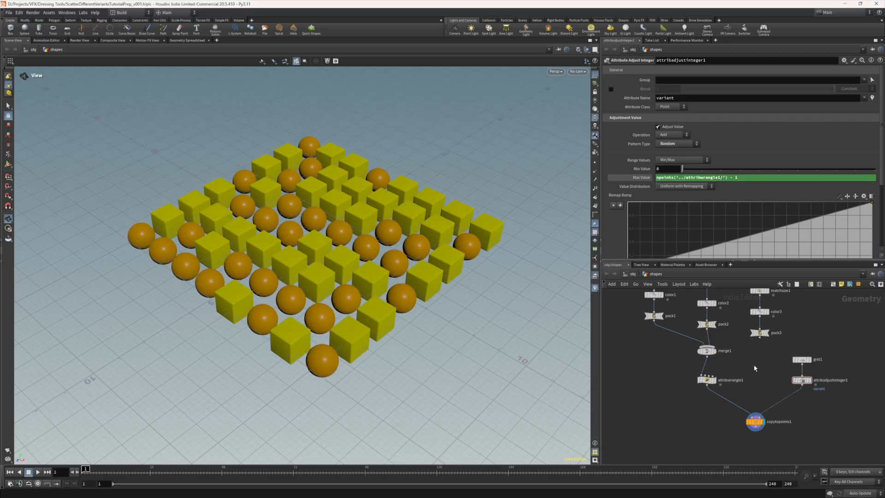
pyautogui.click(644, 178)
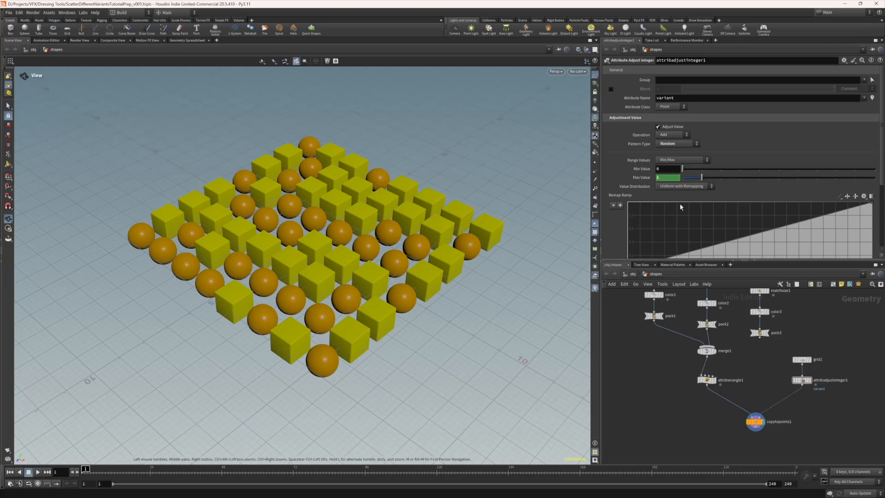
# Reconnect pack3 to merge1 and check the copied shapes in the scene view
pyautogui.moveTo(759, 369); pyautogui.dragTo(761, 377, button='middle')
pyautogui.moveTo(761, 346); pyautogui.dragTo(717, 361)
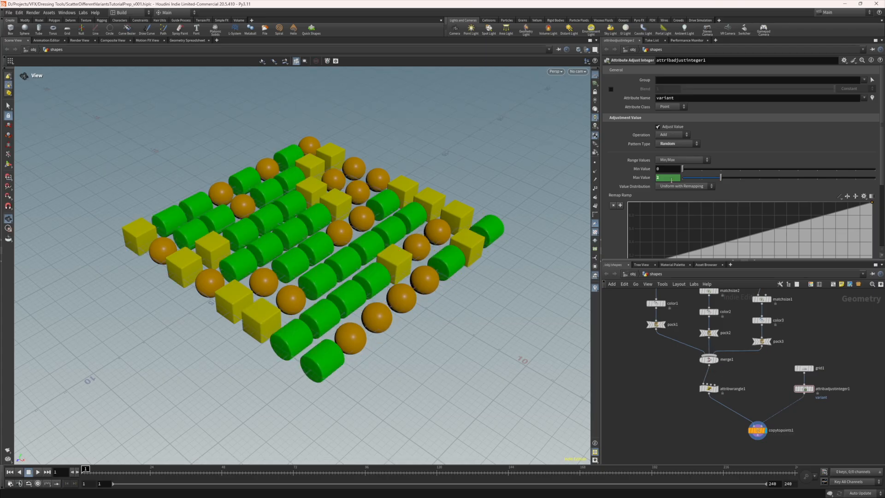
pyautogui.moveTo(742, 379); pyautogui.dragTo(746, 365, button='middle')
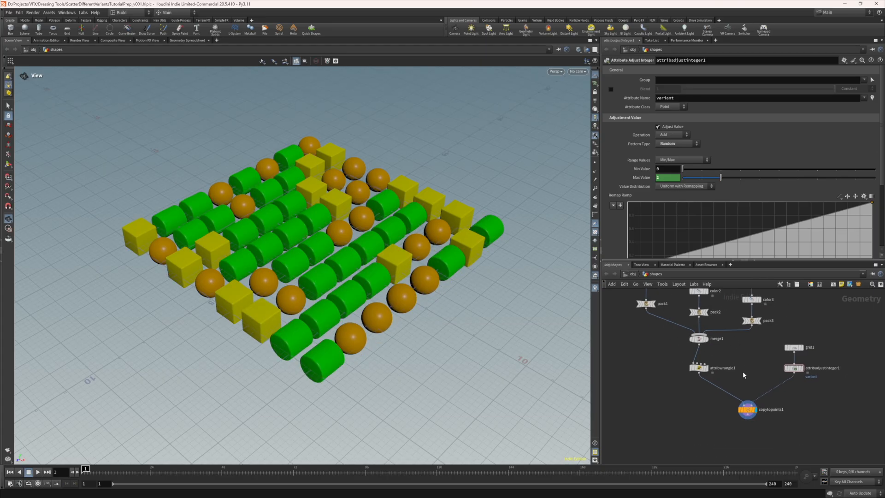
pyautogui.moveTo(295, 314)
pyautogui.mouseDown()
pyautogui.moveTo(458, 277)
pyautogui.moveTo(267, 295)
pyautogui.moveTo(301, 300)
pyautogui.mouseUp()
pyautogui.moveTo(302, 300); pyautogui.dragTo(294, 299, button='middle')
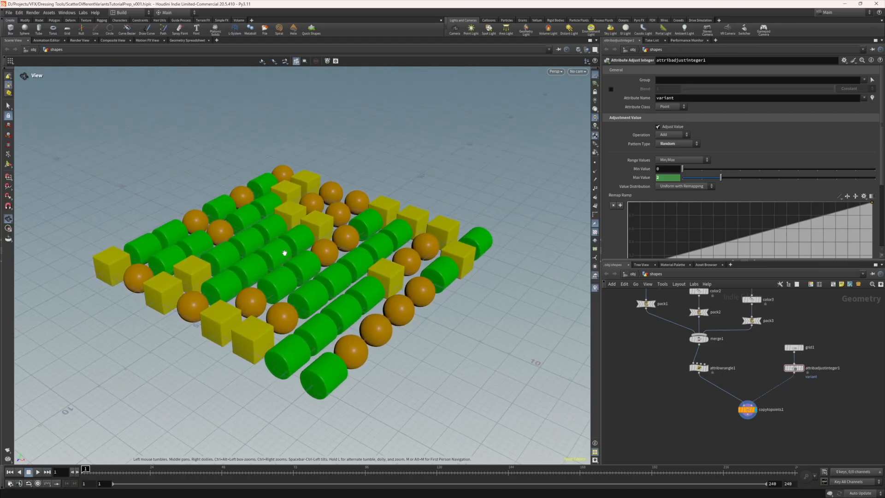
# Insert a Transform node between merge1 and attribwrangle1
pyautogui.scroll(3, 695, 411)
pyautogui.press('Tab')
pyautogui.write('transform')
pyautogui.press('Return')
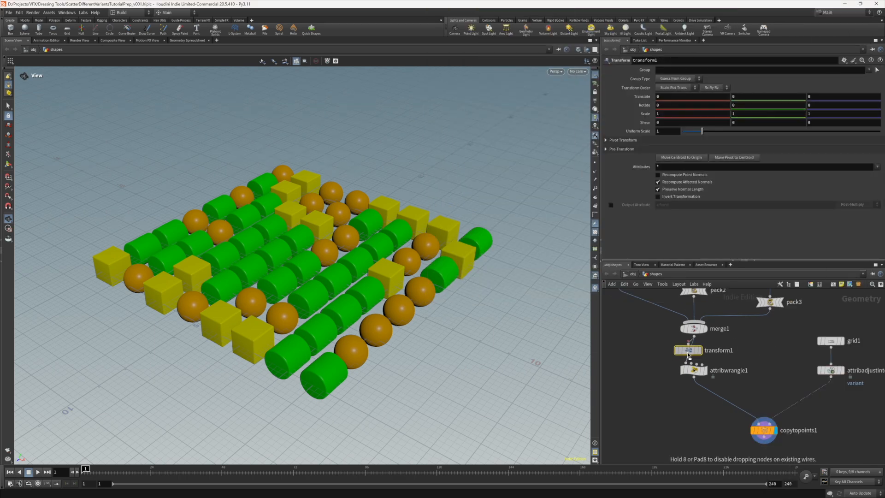
pyautogui.click(689, 350)
pyautogui.scroll(-1, 747, 383)
pyautogui.moveTo(760, 370); pyautogui.dragTo(743, 365, button='middle')
# Set transform1's X rotation to 90 and check the copied shapes from another angle
pyautogui.moveTo(744, 423)
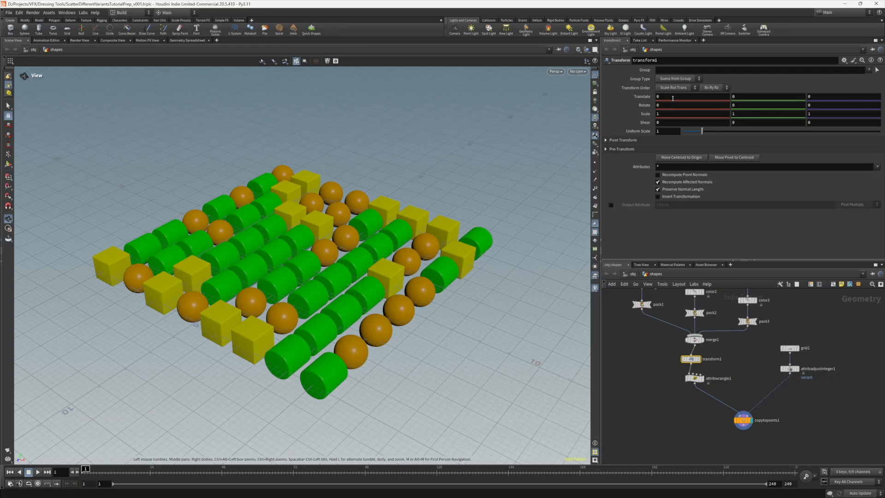
pyautogui.click(660, 106)
pyautogui.write('90')
pyautogui.press('Return')
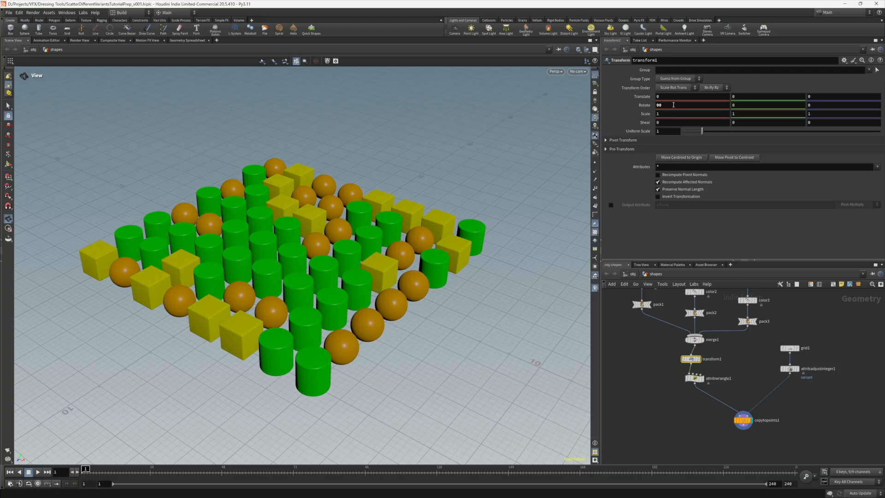
pyautogui.moveTo(337, 301); pyautogui.dragTo(374, 324)
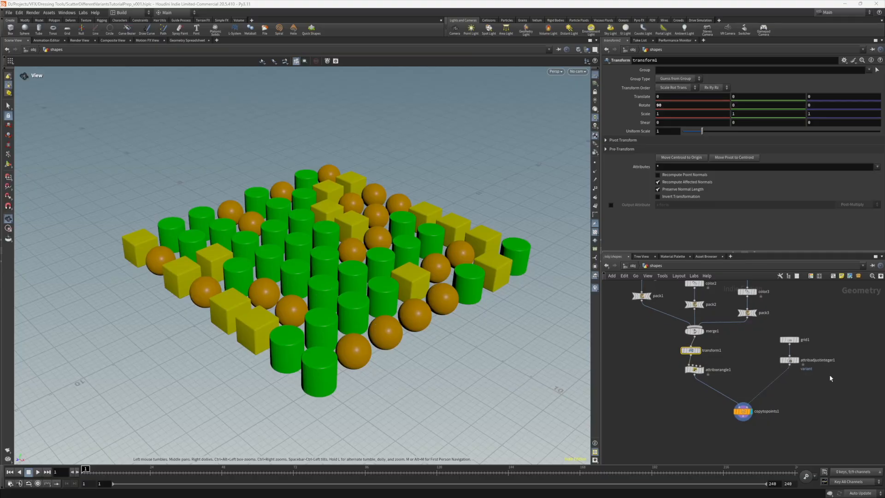
# Show the randomization and seed settings of attribadjustinteger1
pyautogui.click(781, 363)
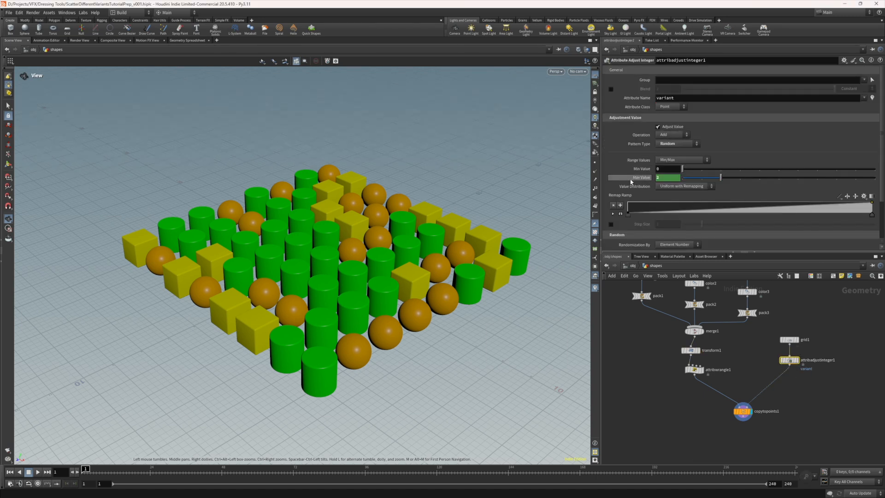
pyautogui.scroll(-3, 631, 184)
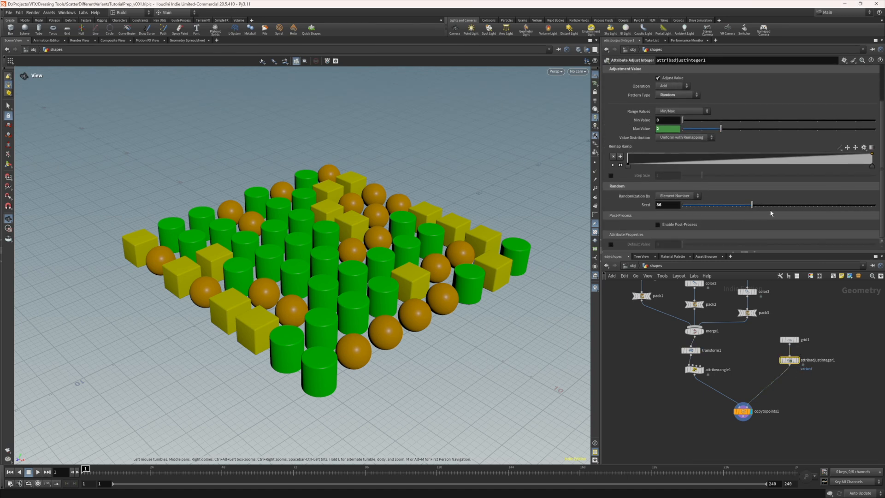